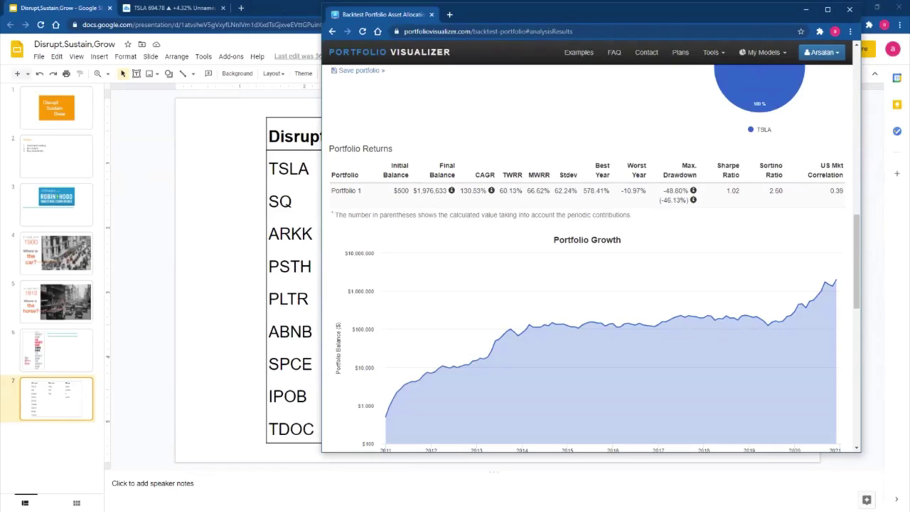
Replace the TSLA ticker of Asset 1 with SQ at 100% allocation and rerun the portfolio backtest
scroll(455, 351, up, 8)
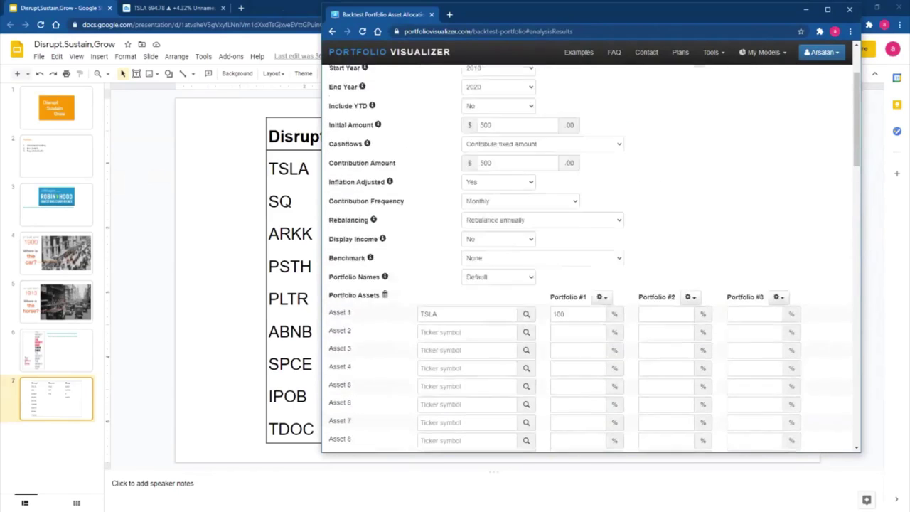
scroll(454, 351, up, 3)
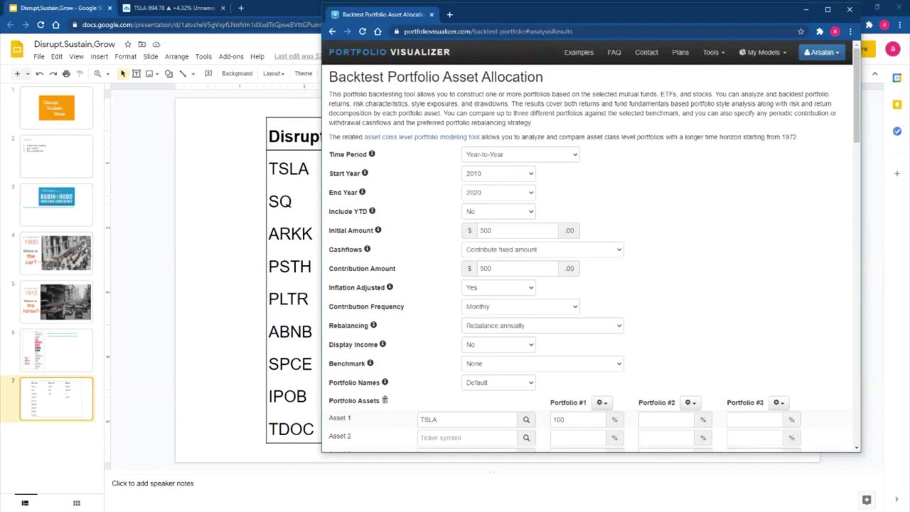
double_click(429, 420)
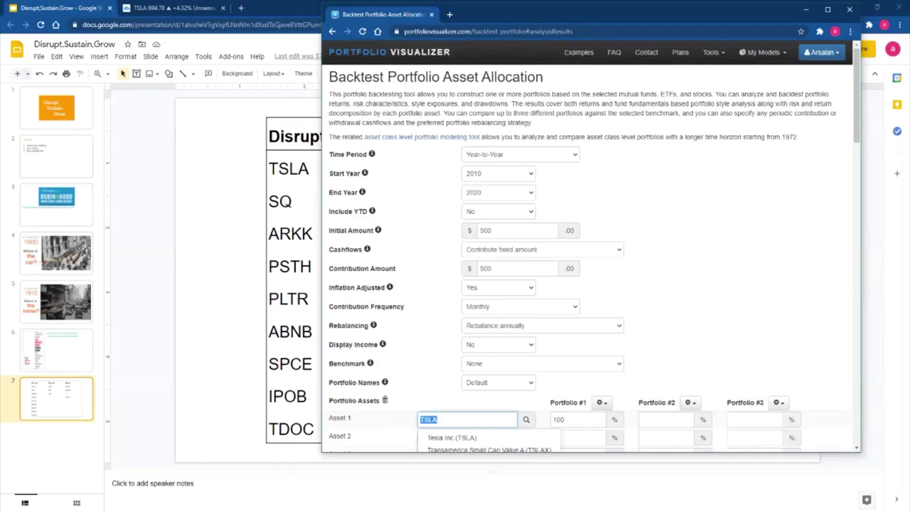
scroll(488, 331, down, 5)
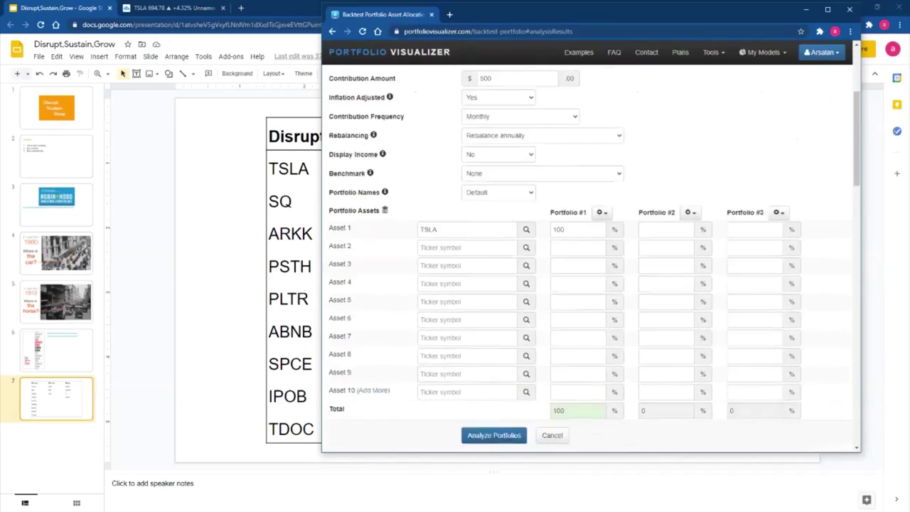
scroll(488, 331, down, 2)
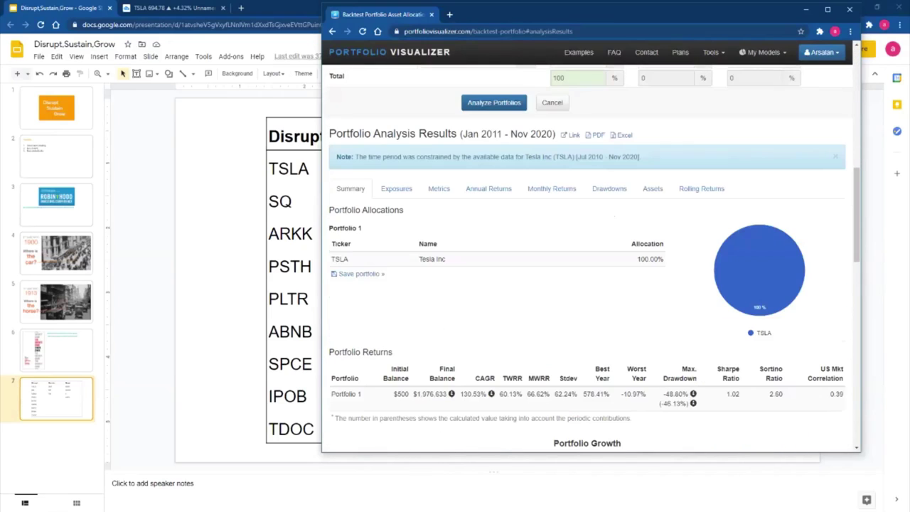
scroll(587, 270, up, 7)
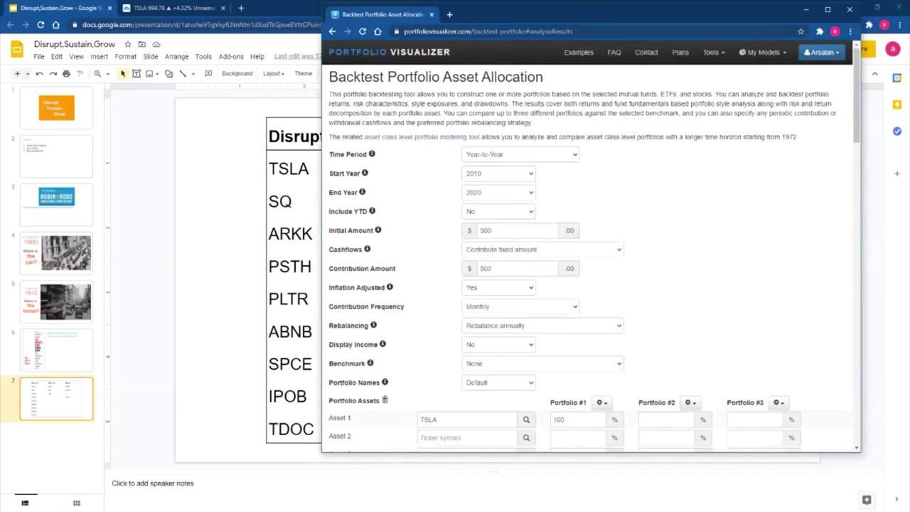
scroll(467, 372, down, 1)
click(467, 372)
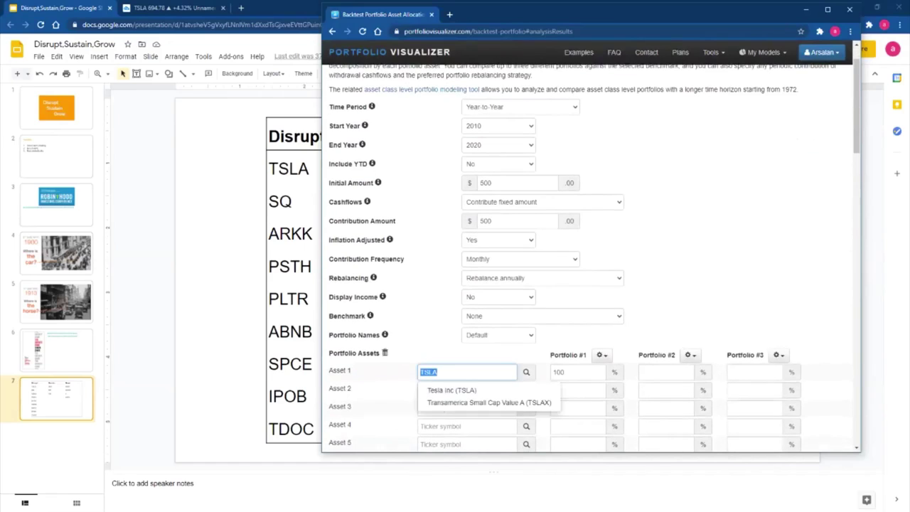
text(sq)
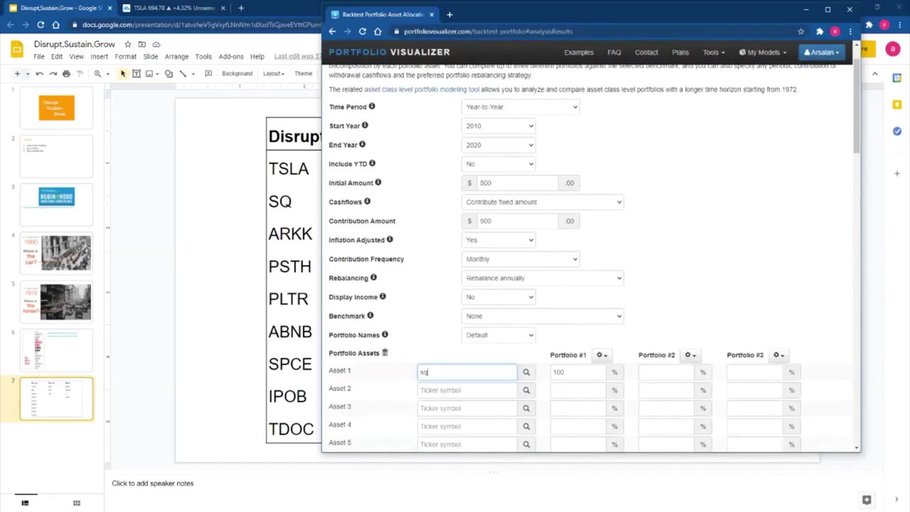
scroll(587, 270, down, 5)
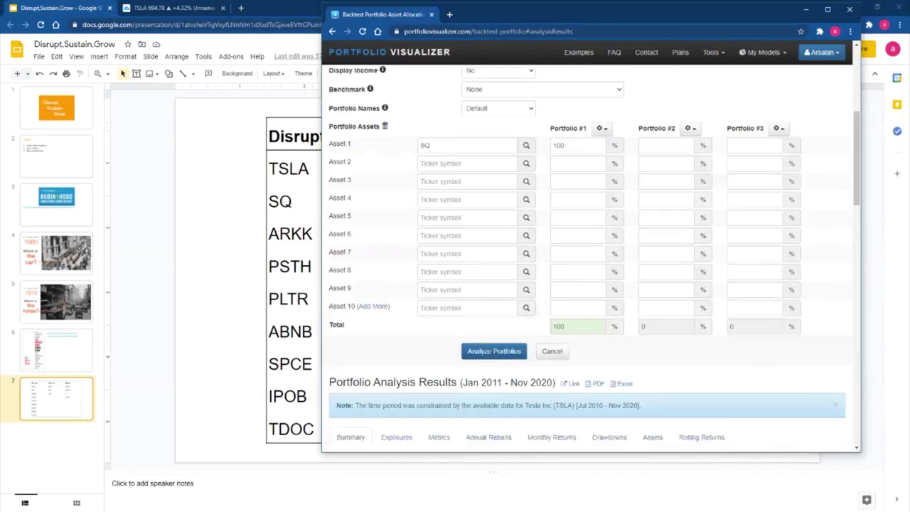
click(494, 340)
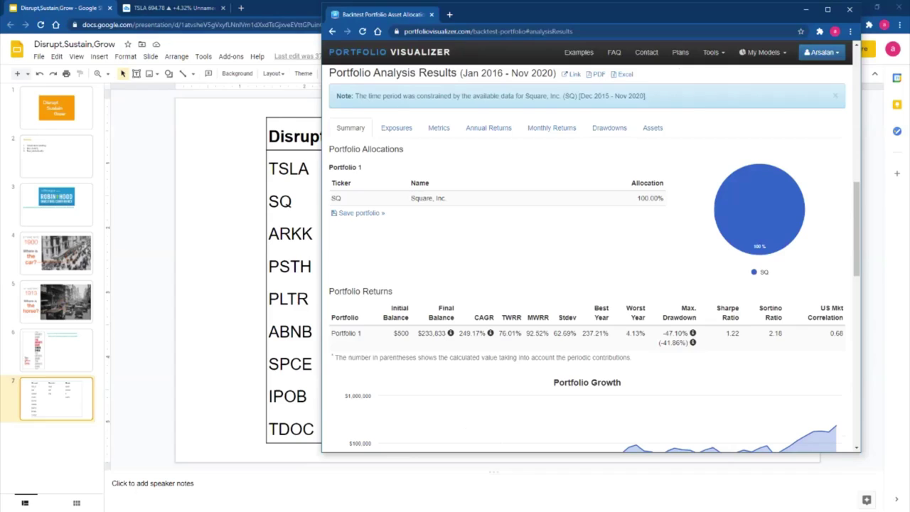
Review the SQ backtest's analysis period, allocation and portfolio returns, and return to the backtest settings
scroll(590, 260, up, 3)
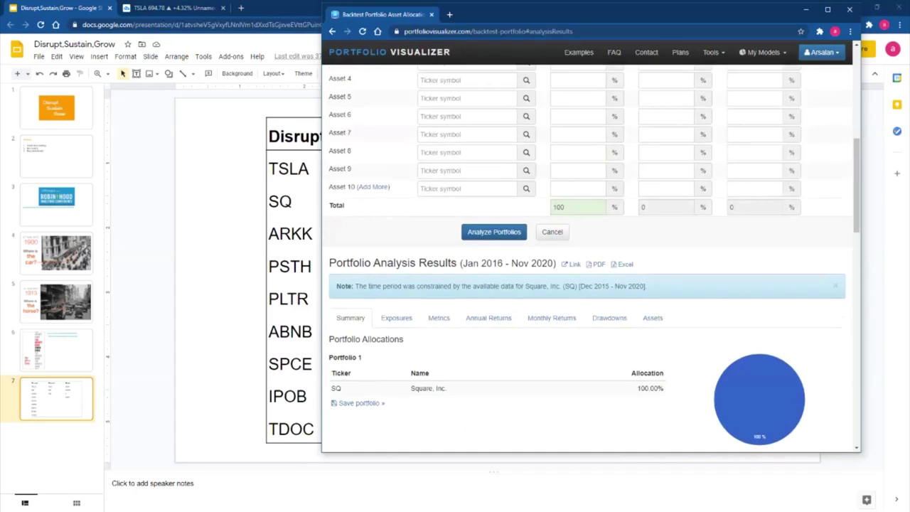
scroll(590, 260, down, 3)
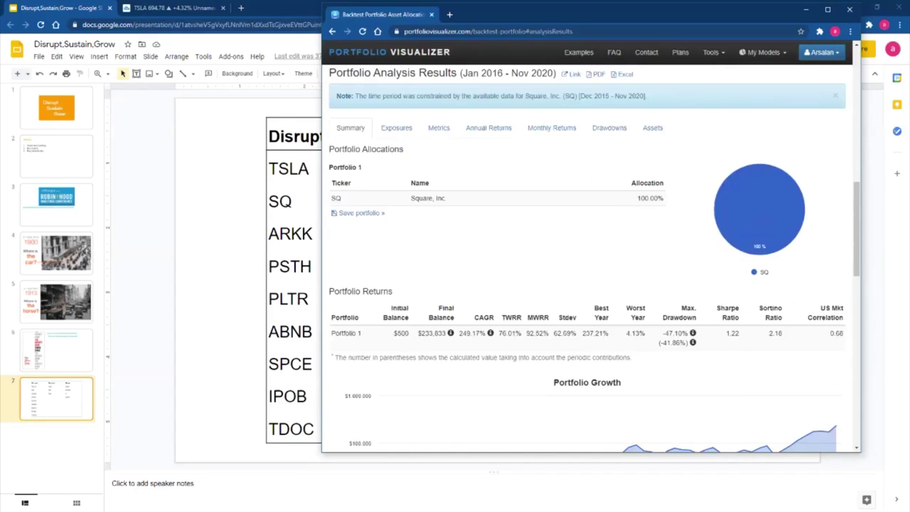
scroll(590, 259, up, 2)
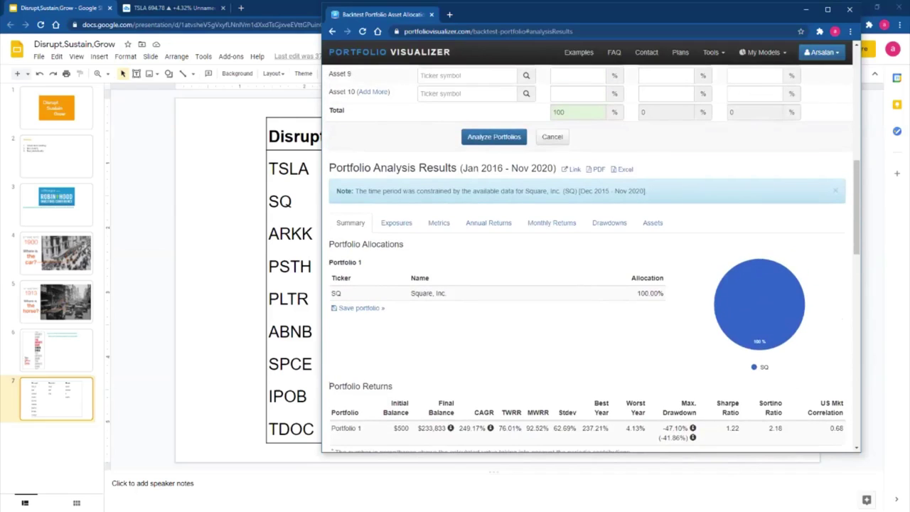
scroll(590, 259, down, 3)
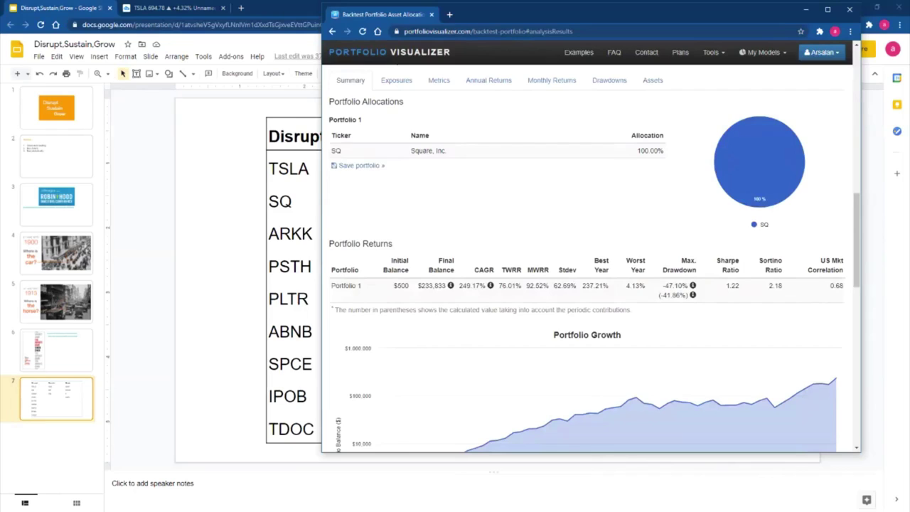
scroll(589, 260, up, 8)
scroll(590, 259, up, 2)
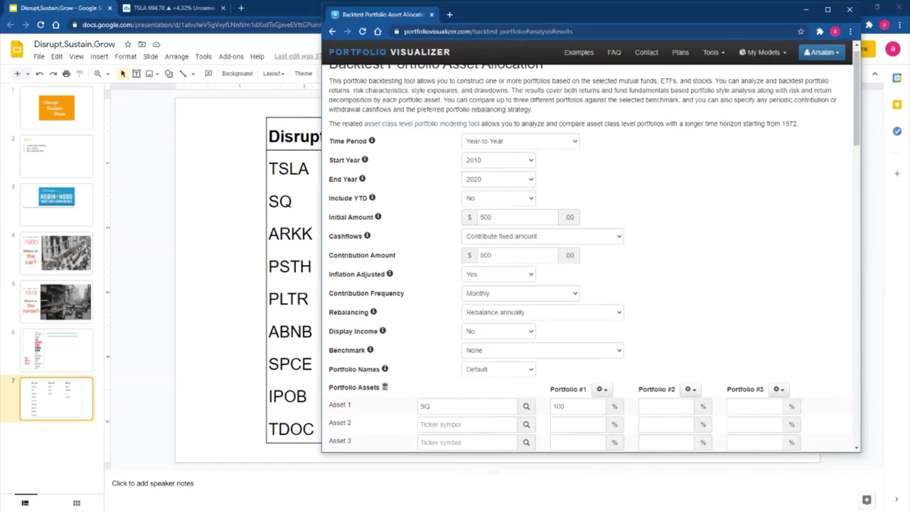
Switch to the "2 investments" Google Sheet, set plan 2's initial amount to 500, and select C3:C9 to check the sum invested
key(super)
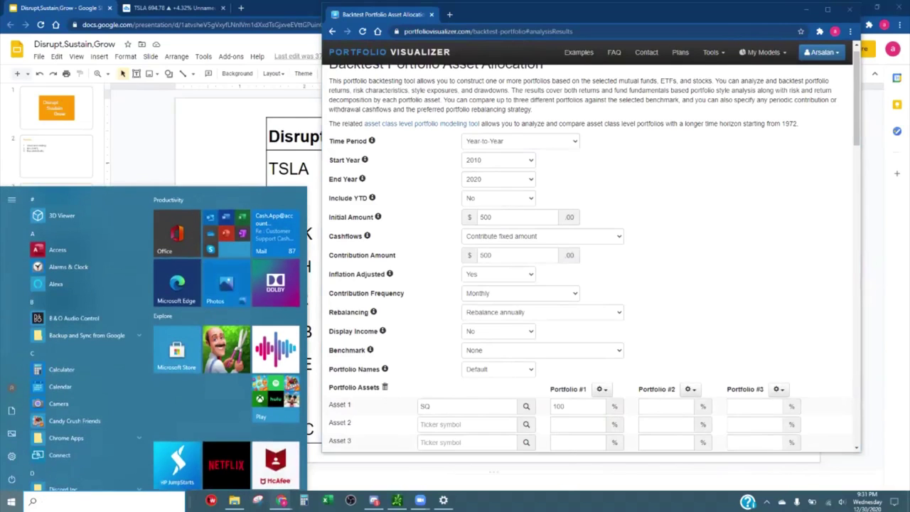
mouse_move(282, 499)
click(351, 455)
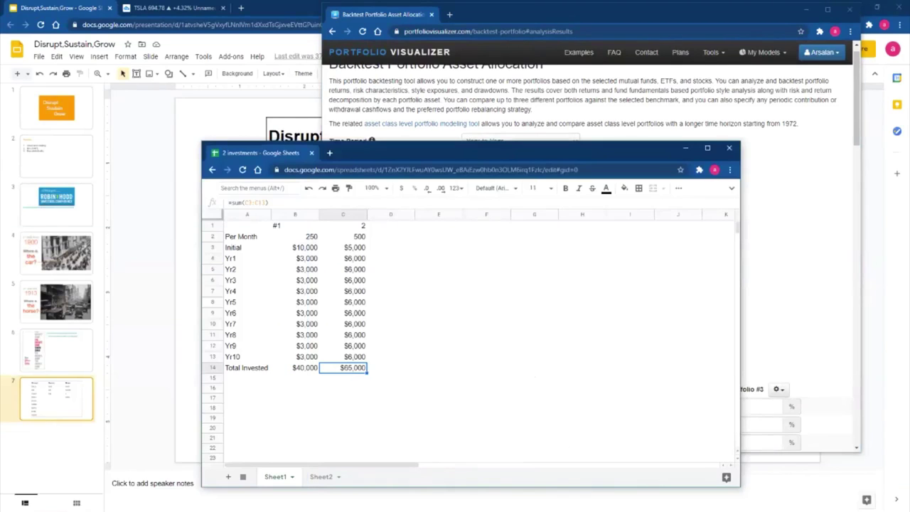
click(343, 247)
text(500)
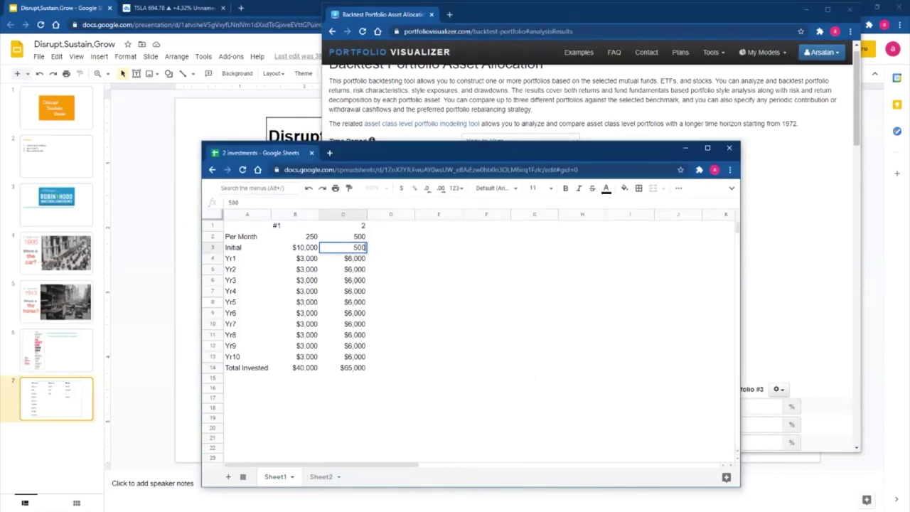
key(Return)
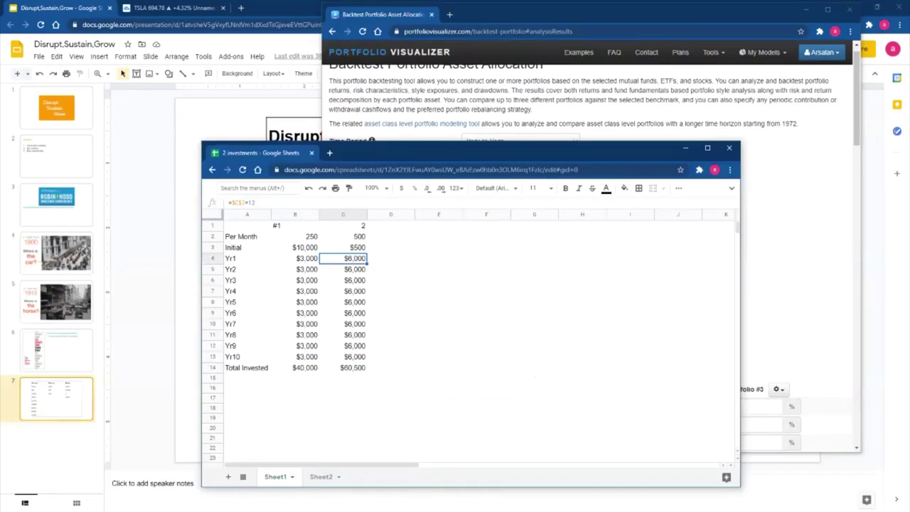
drag(343, 247, 343, 313)
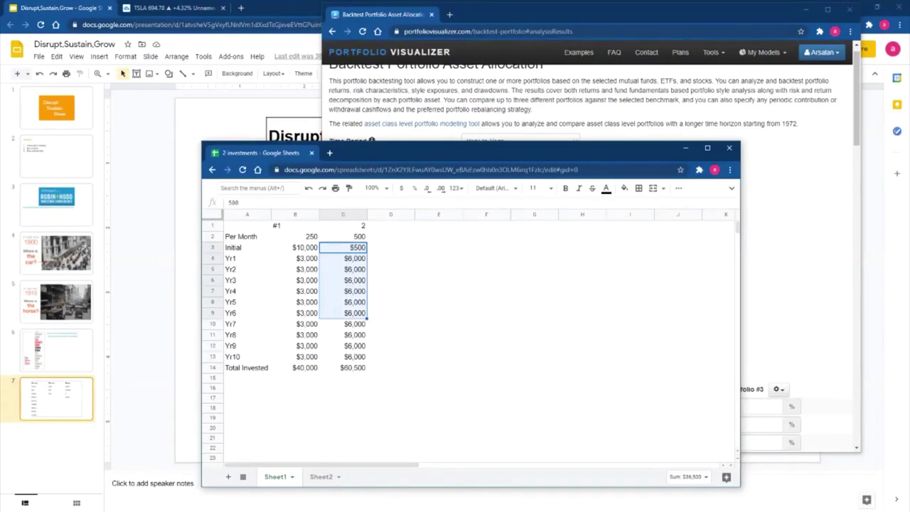
Switch back to Portfolio Visualizer and examine the SQ portfolio's returns and growth chart
key(alt+Tab)
scroll(589, 255, down, 5)
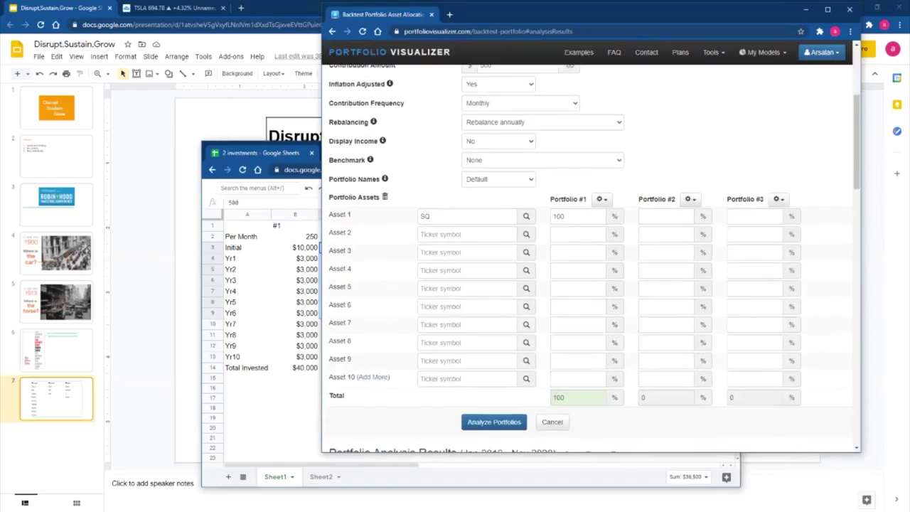
scroll(590, 256, down, 3)
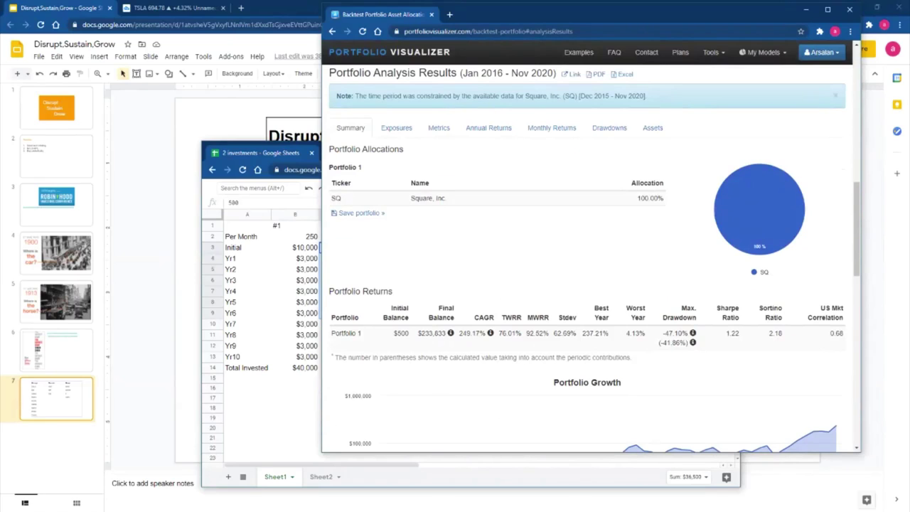
scroll(590, 256, down, 3)
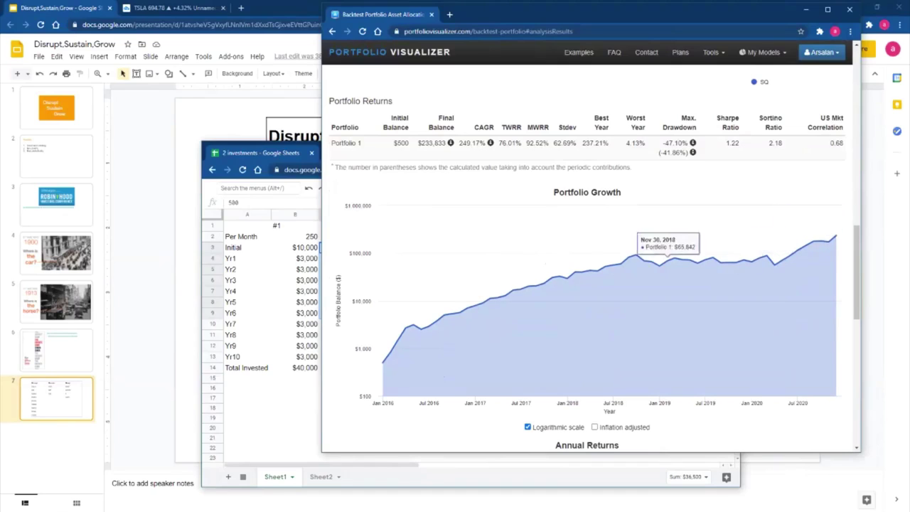
scroll(640, 263, up, 2)
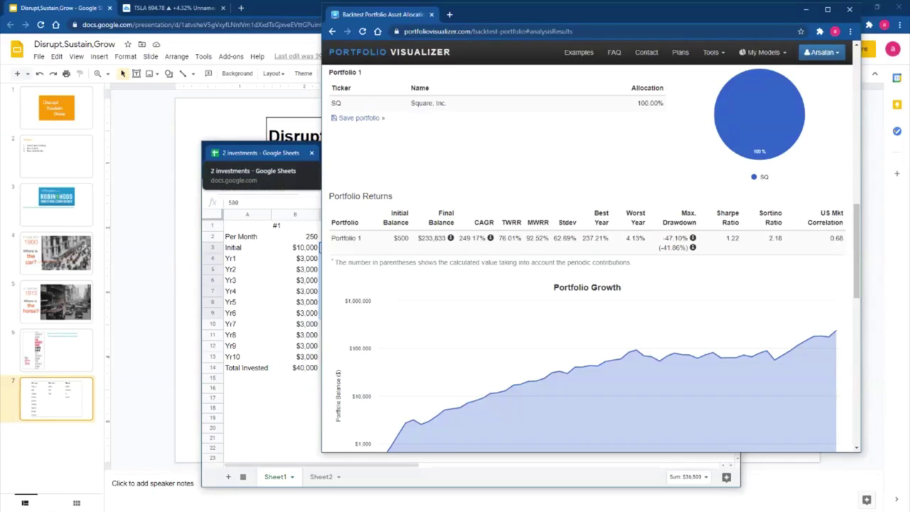
Return to the Disrupt, Sustain, Grow table in Google Slides and place the cursor in the MP cell
key(super+Down)
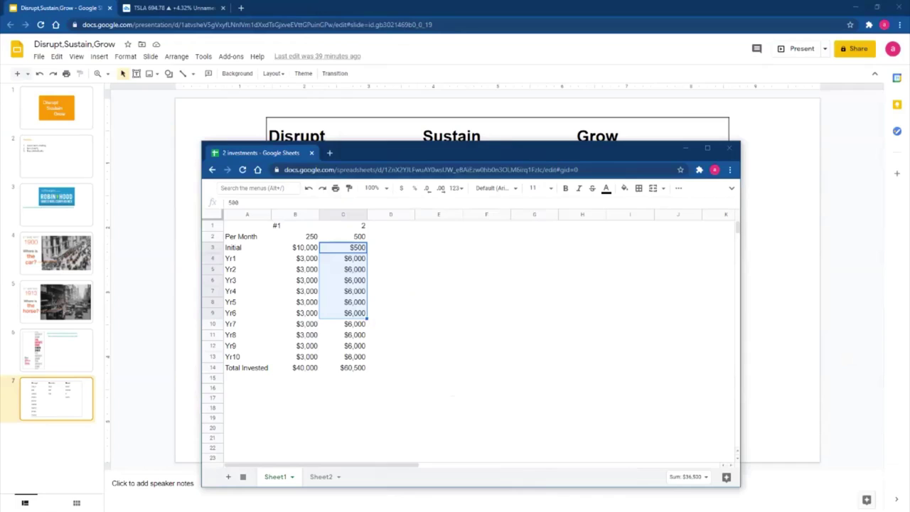
key(super+Down)
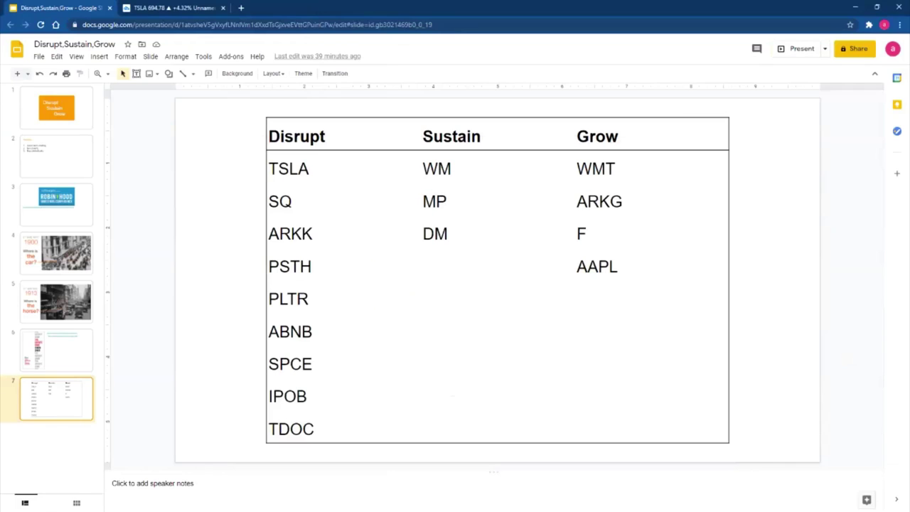
key(alt+Tab)
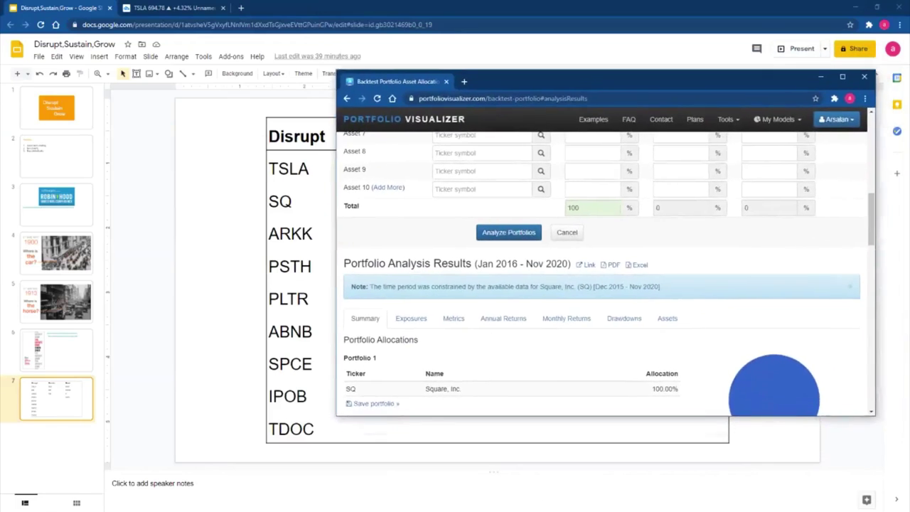
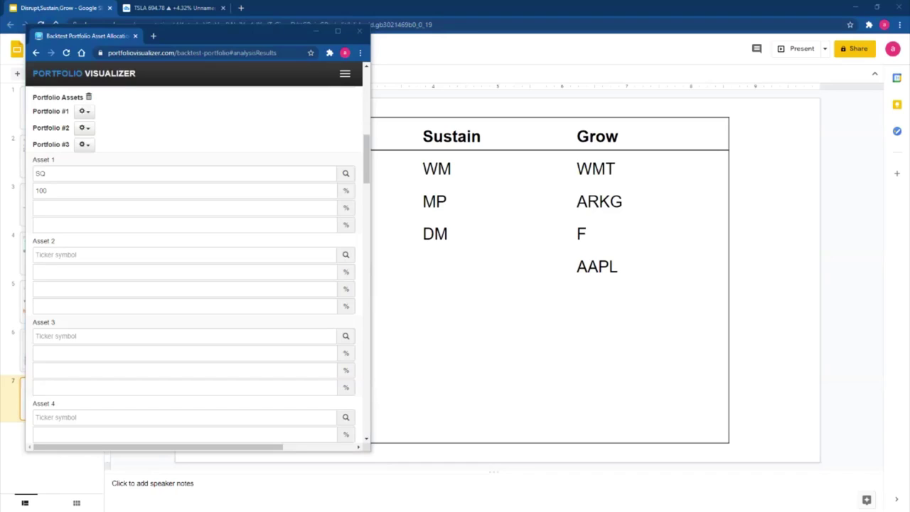
click(435, 201)
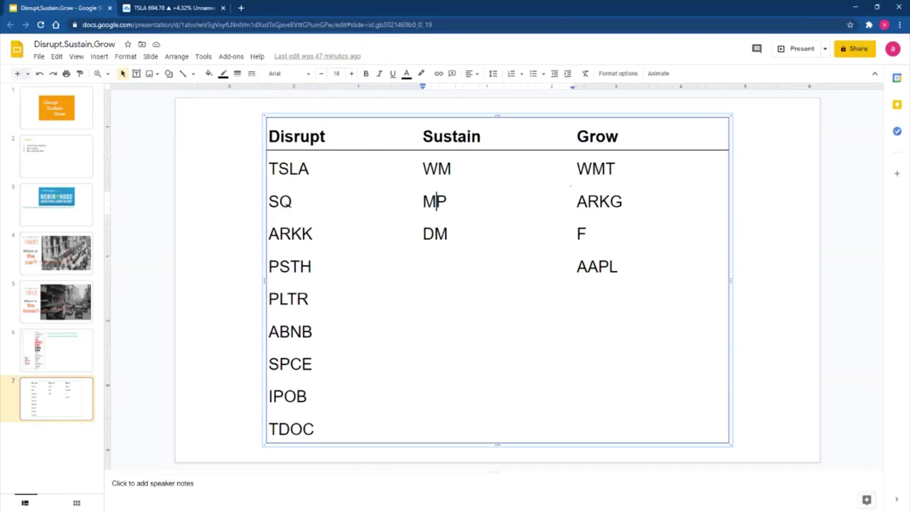
drag(420, 201, 449, 201)
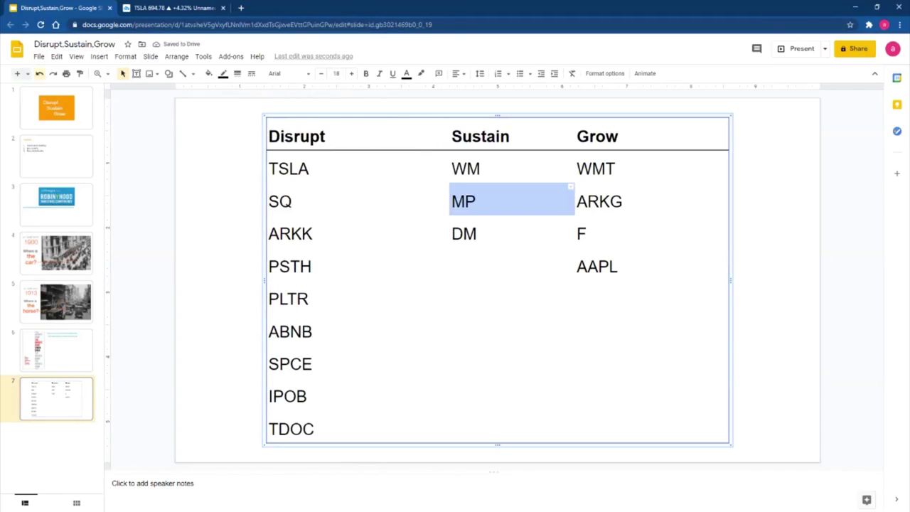
key(ctrl+z)
click(448, 234)
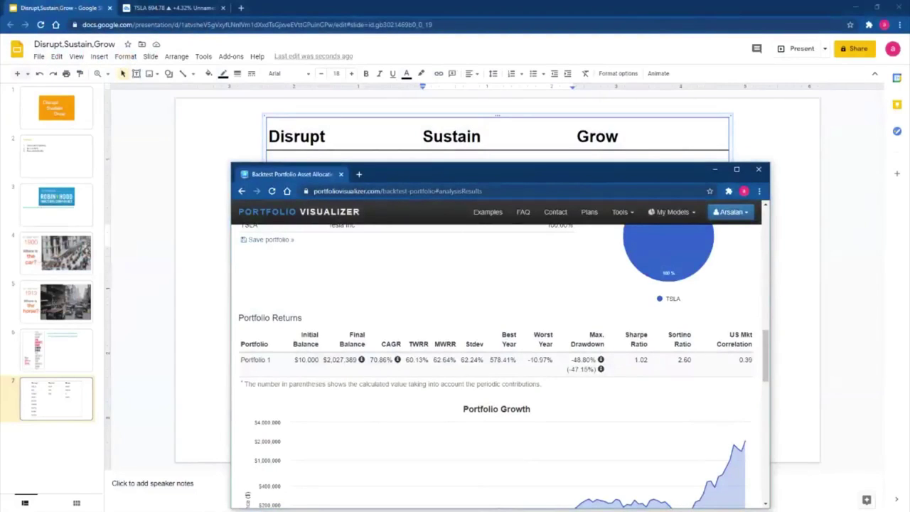
click(714, 169)
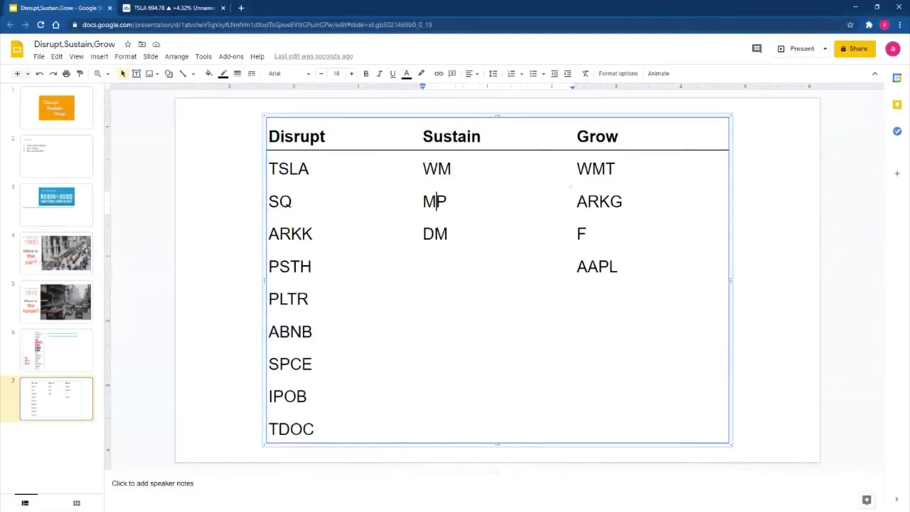
double_click(435, 234)
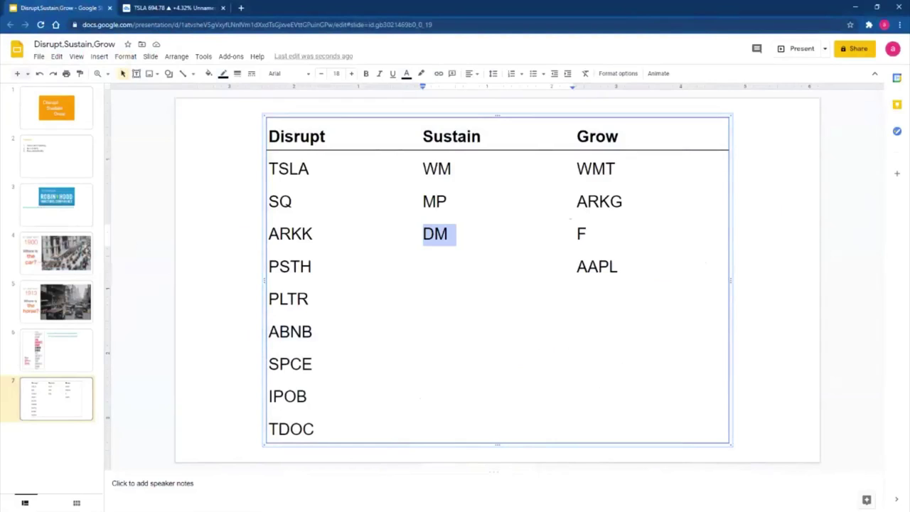
click(448, 201)
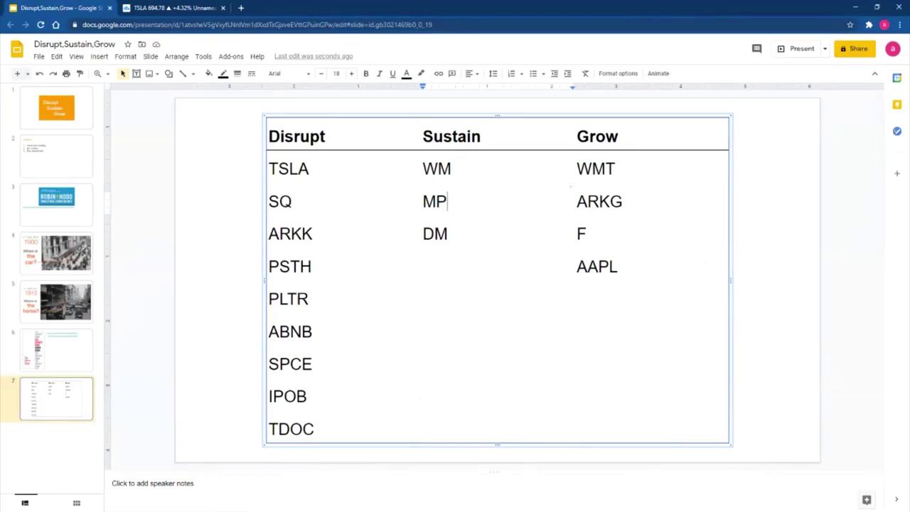
key(Down)
key(Down)
key(Up)
click(497, 247)
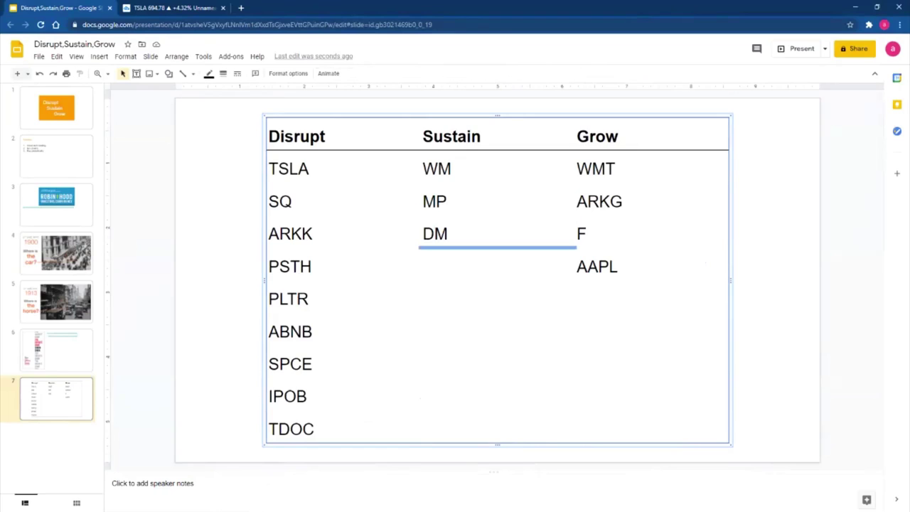
click(426, 271)
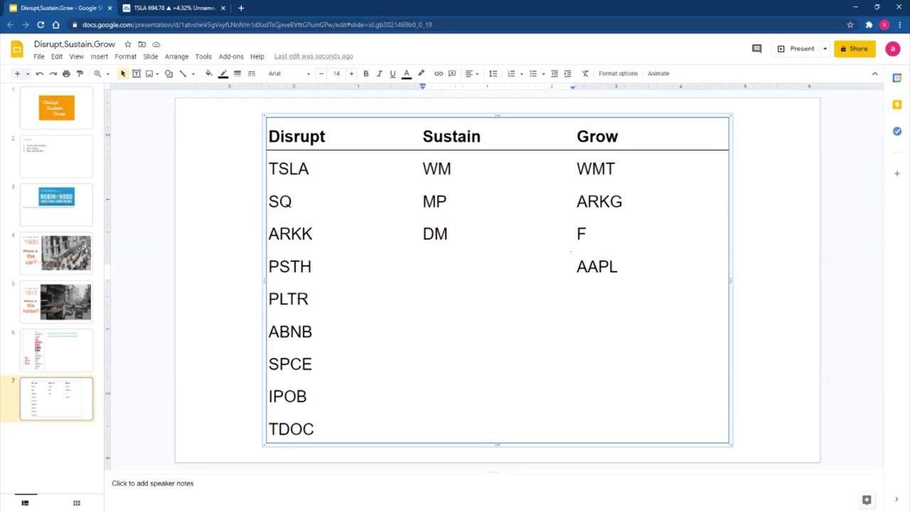
key(Up)
key(Up)
key(Up)
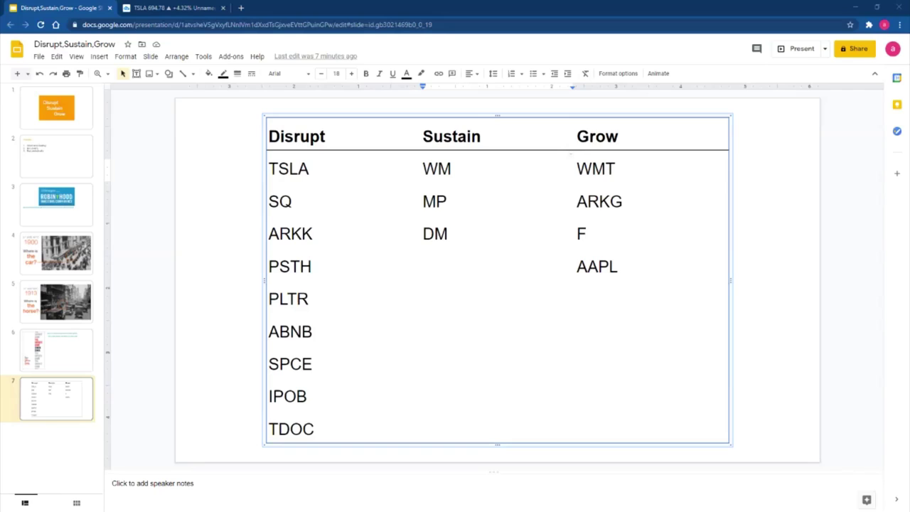
Append "/w" to the ARKK entry in the Disrupt column
click(313, 234)
text(/)
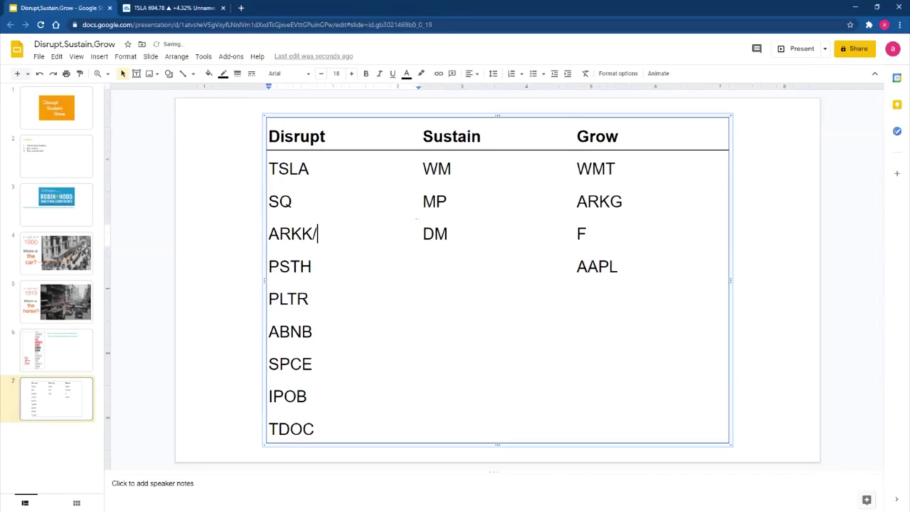
text(w)
click(599, 202)
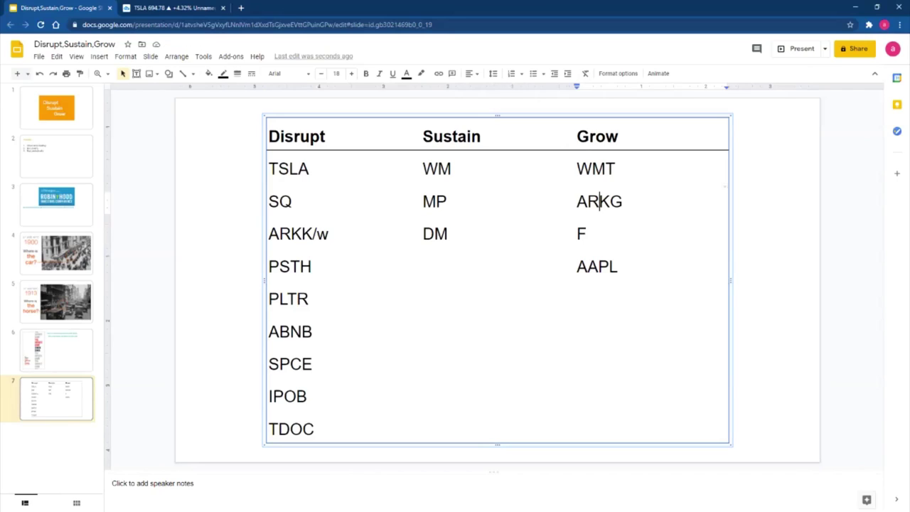
click(587, 234)
click(587, 266)
double_click(587, 266)
click(617, 267)
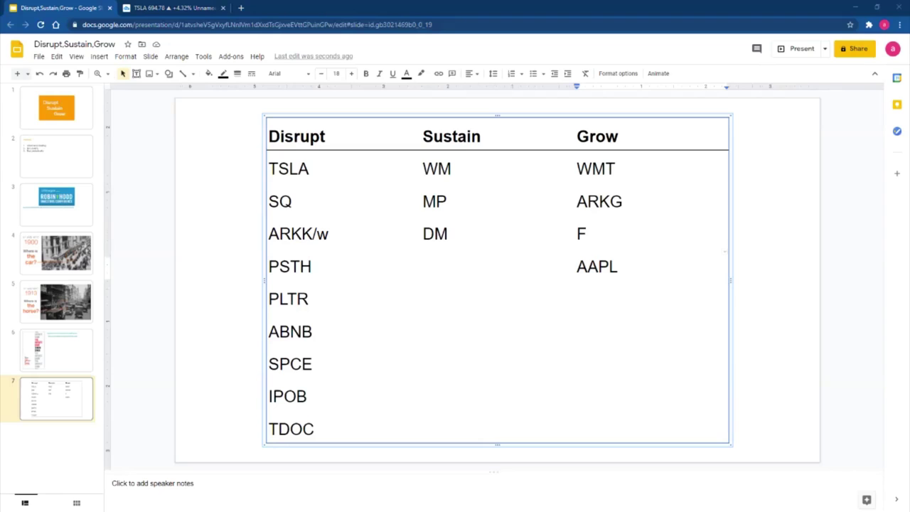
Switch from the slides to Portfolio Visualizer and maximize its window
key(alt+Tab)
click(709, 147)
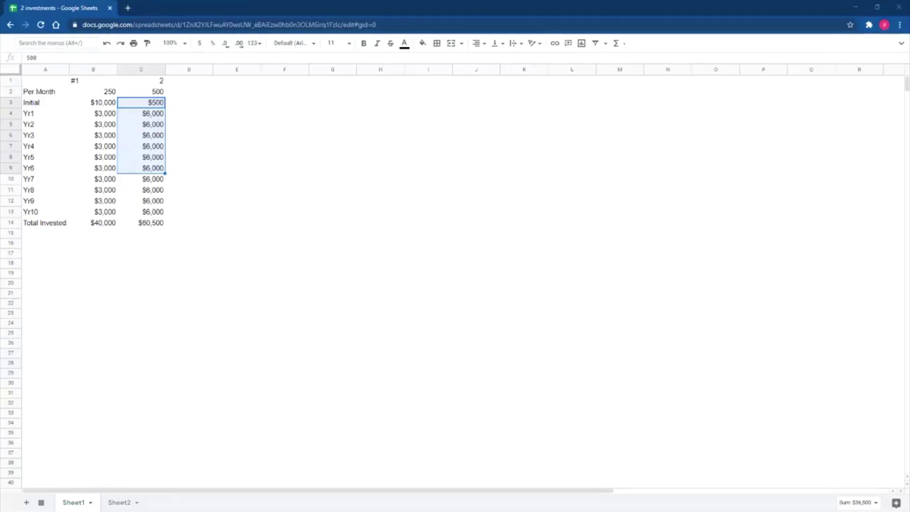
key(alt+Tab)
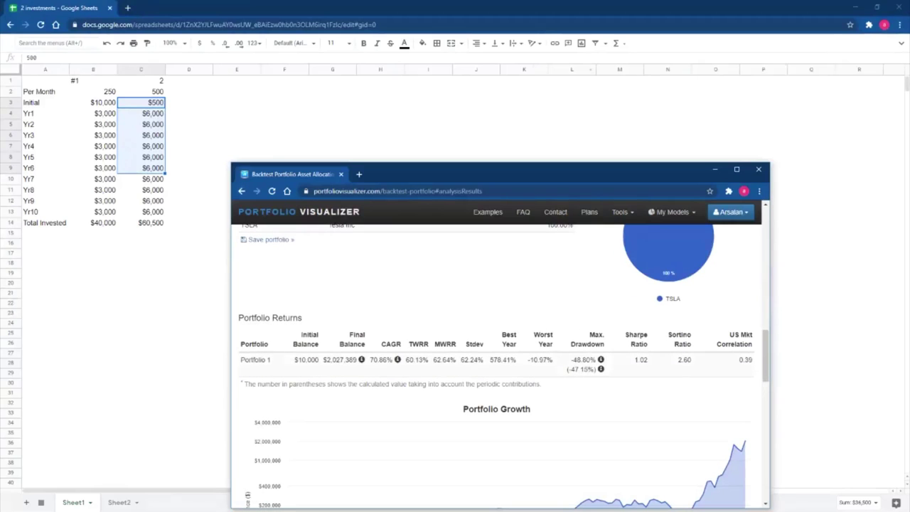
key(super+Up)
Return to the backtest settings and replace the Asset 1 ticker with AAPL
scroll(455, 284, up, 10)
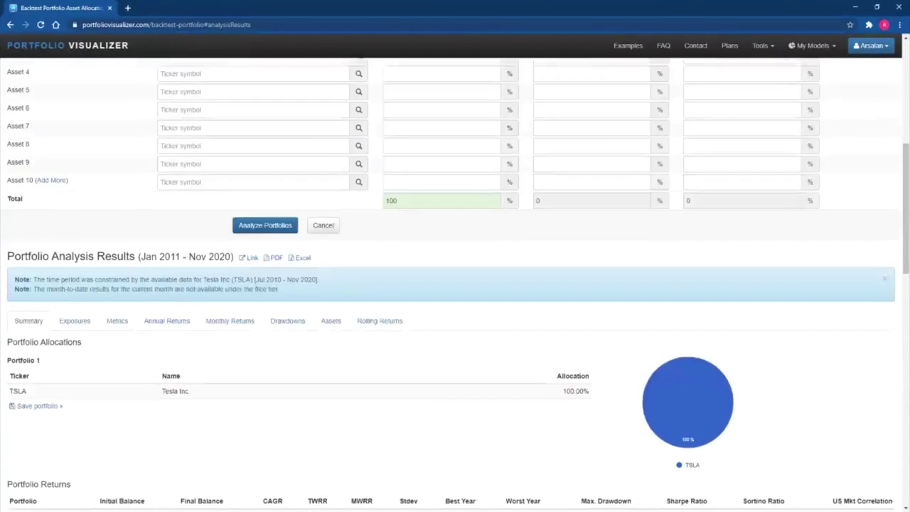
scroll(455, 284, up, 3)
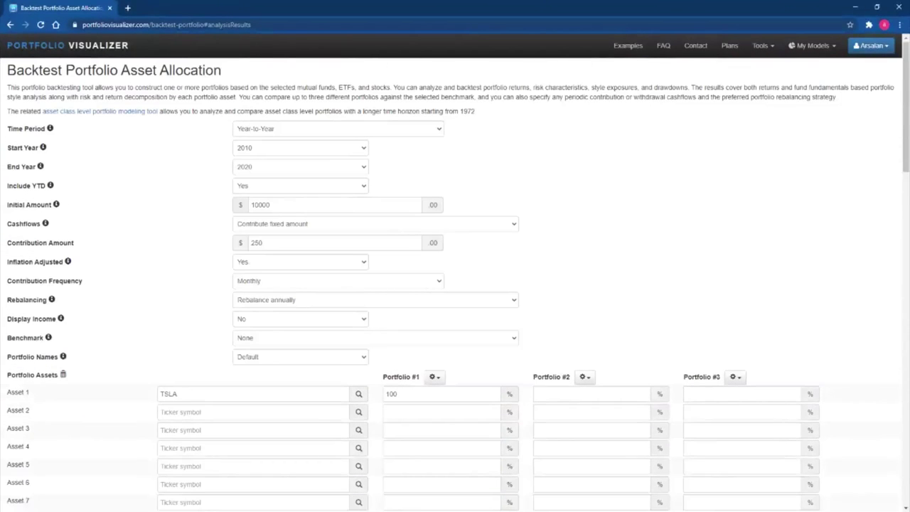
double_click(169, 393)
text(aapl)
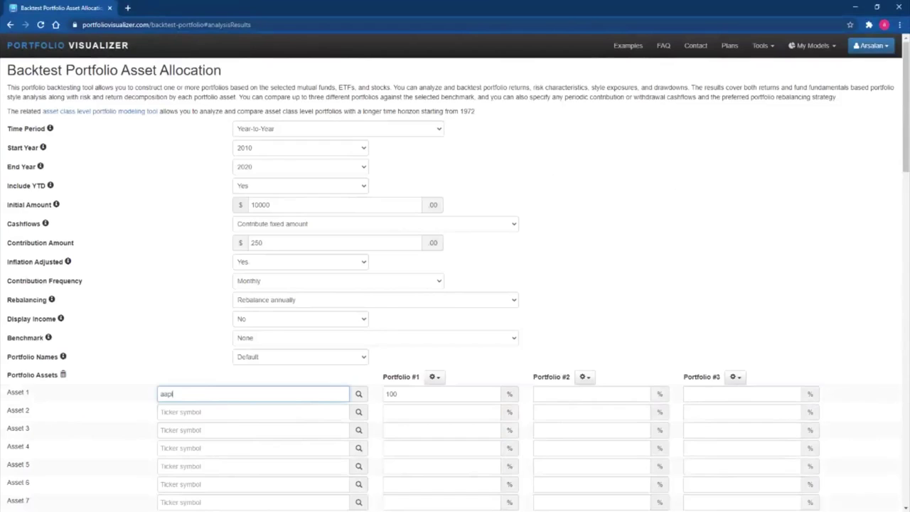
key(Down)
key(Return)
Set the benchmark to Vanguard 500 Index Investor and run the portfolio analysis
click(375, 337)
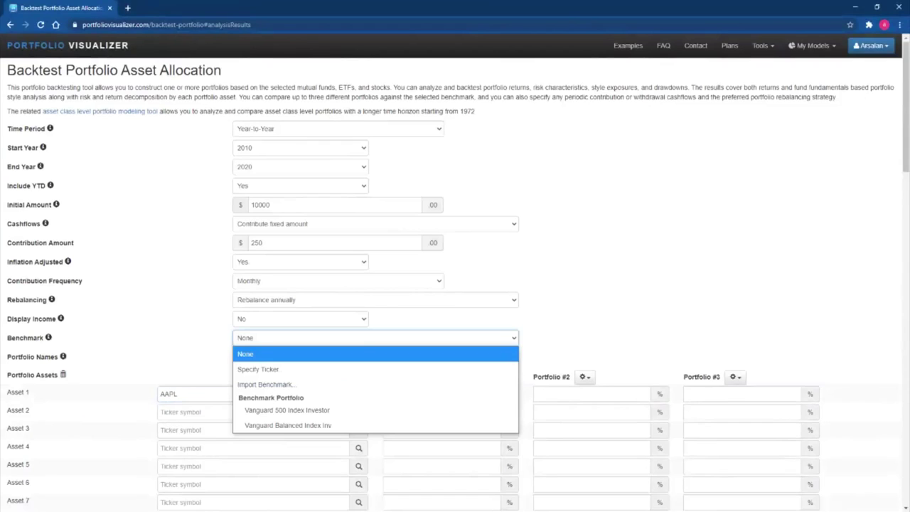
key(Down)
key(Down)
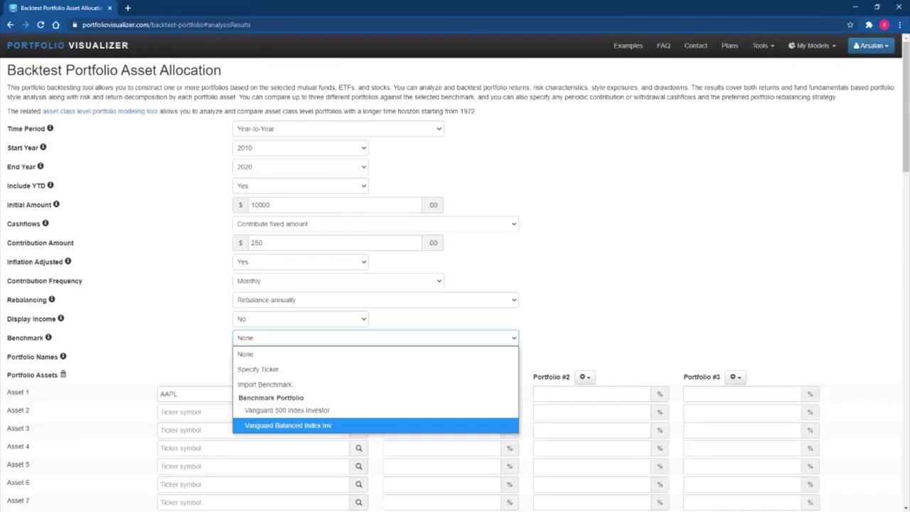
key(Up)
key(Return)
scroll(455, 284, down, 3)
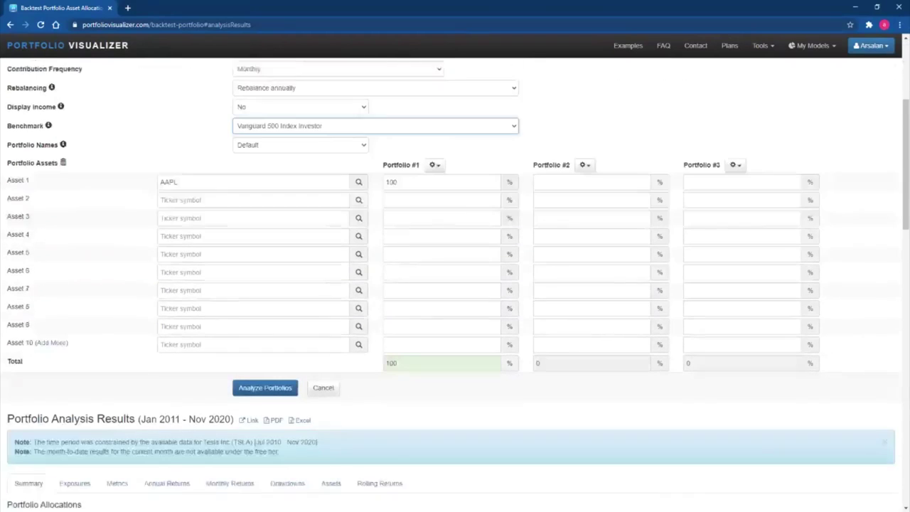
click(265, 361)
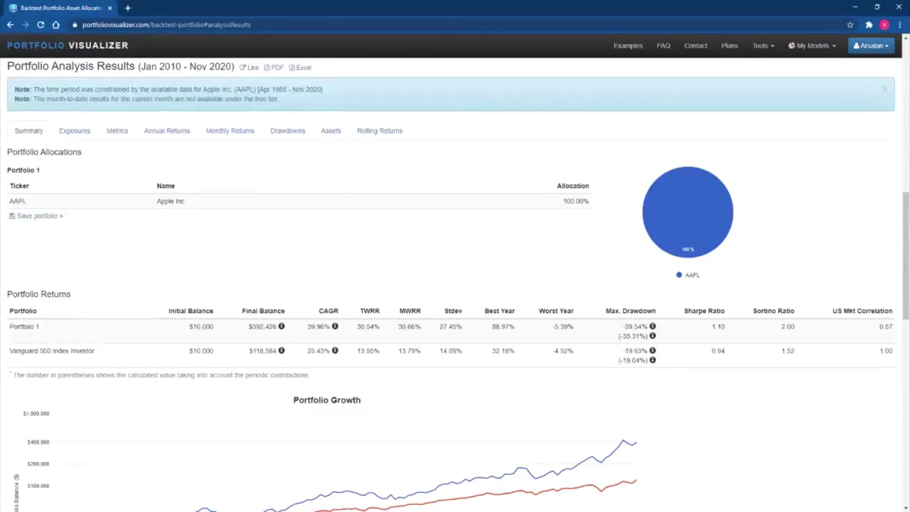
Set the initial amount to 500 and the monthly contribution amount to 500, and rerun the AAPL analysis
scroll(455, 284, up, 2)
scroll(455, 285, up, 6)
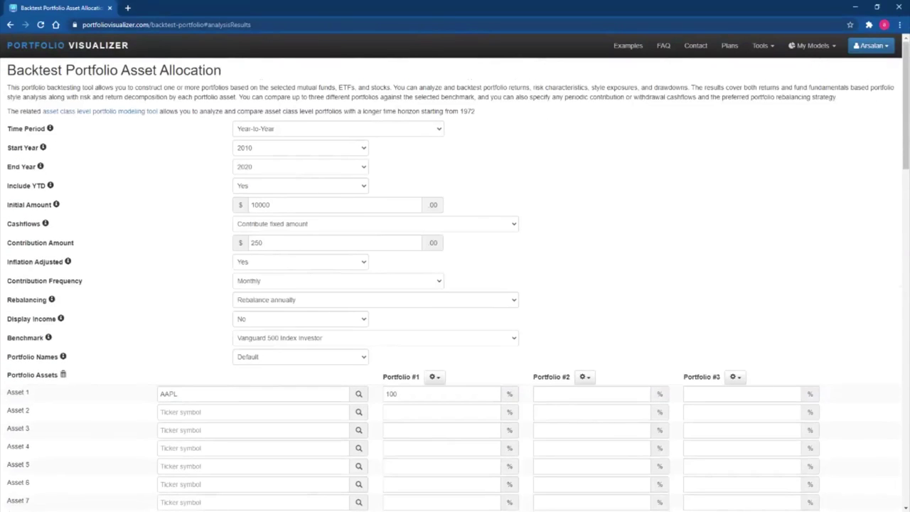
scroll(455, 284, down, 3)
scroll(455, 285, up, 2)
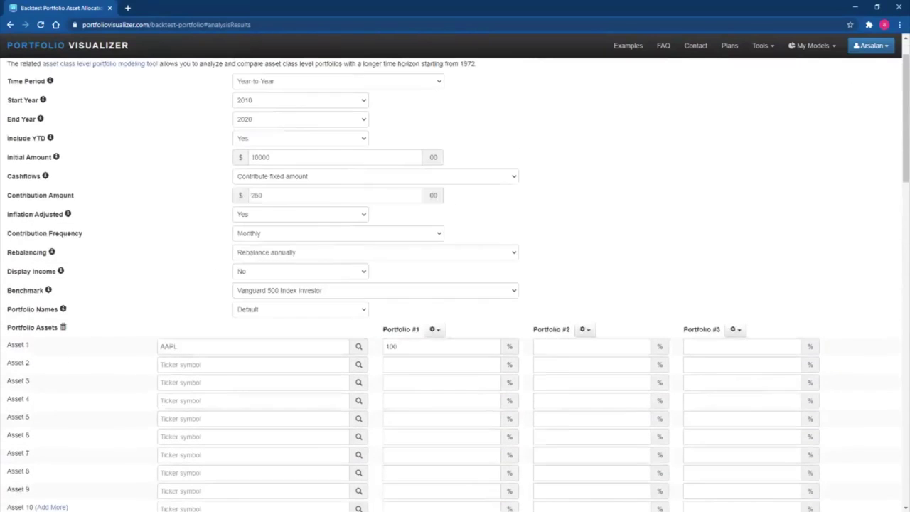
click(270, 157)
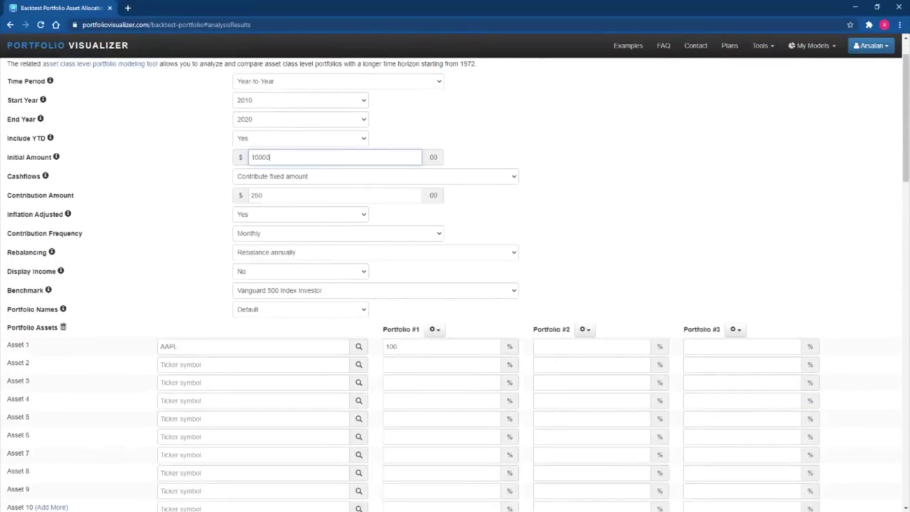
key(ctrl+a)
text(500)
click(263, 195)
key(ctrl+a)
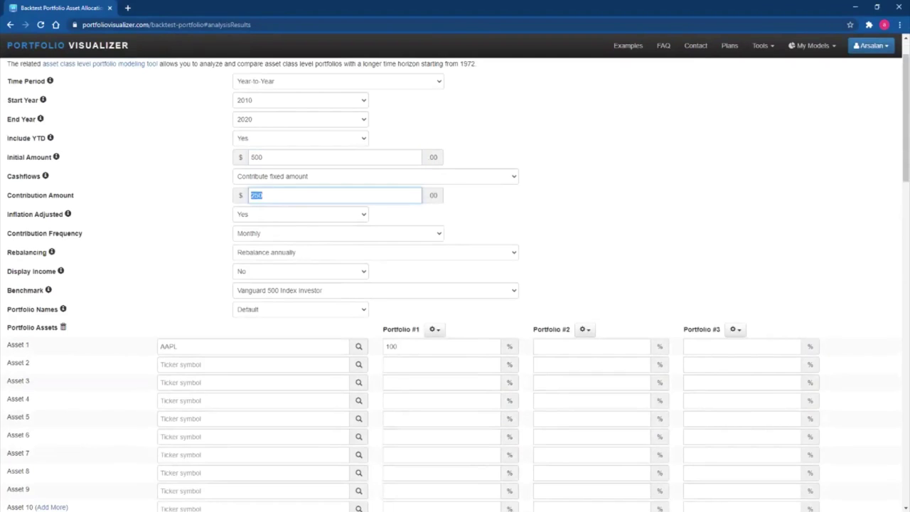
text(100)
key(Return)
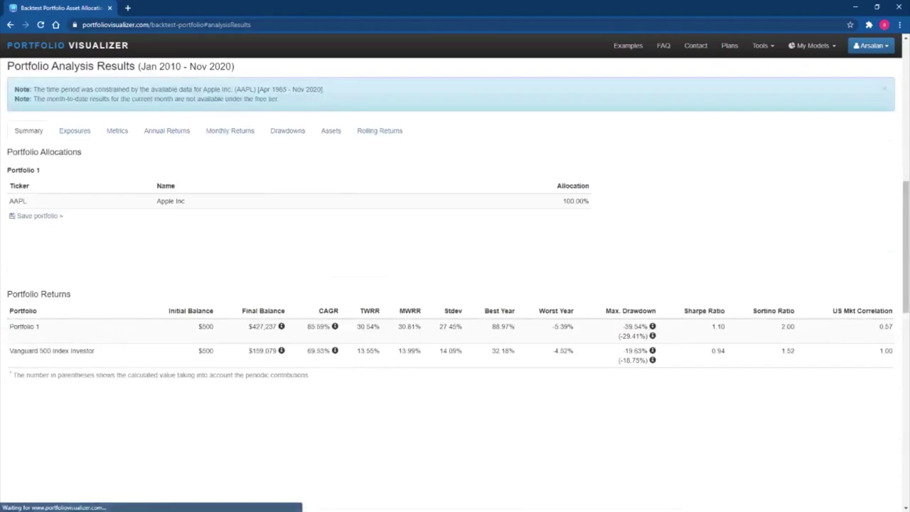
Examine the AAPL portfolio's returns, growth chart and annual returns against the Vanguard 500 benchmark
scroll(455, 285, down, 8)
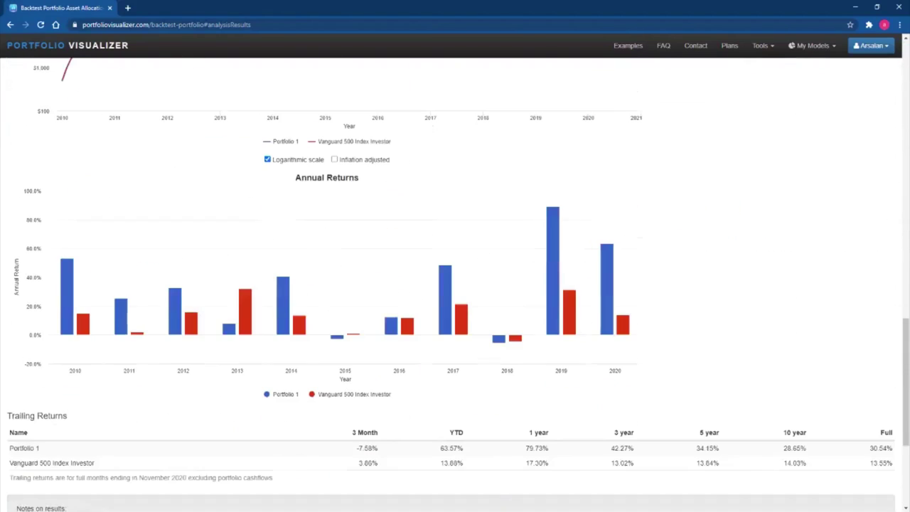
scroll(83, 234, up, 3)
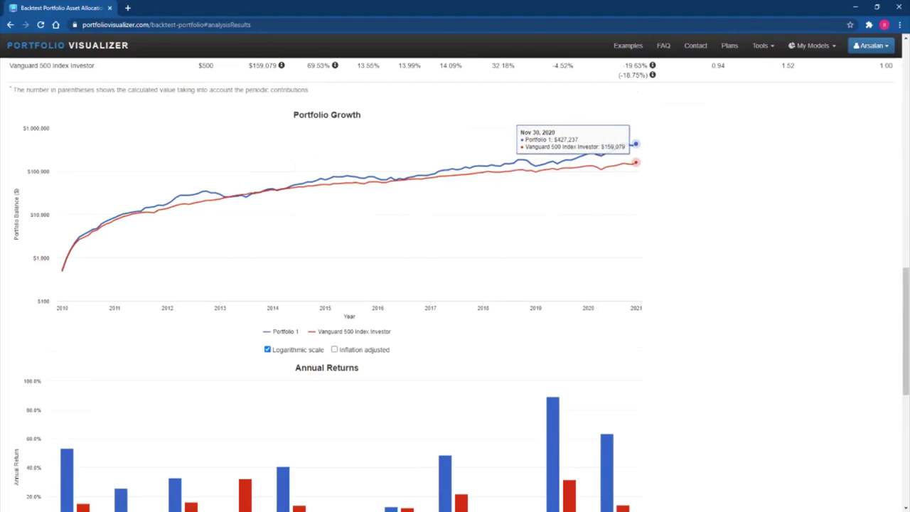
scroll(455, 284, up, 3)
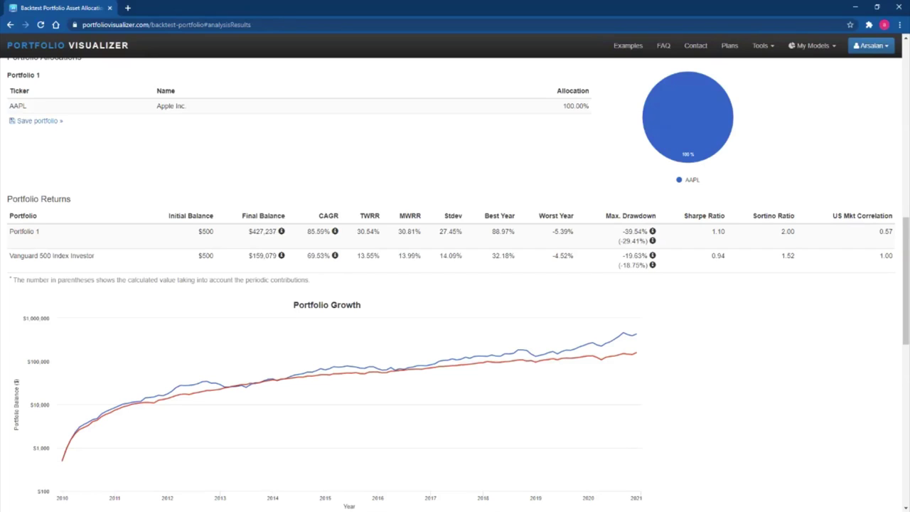
scroll(454, 284, up, 3)
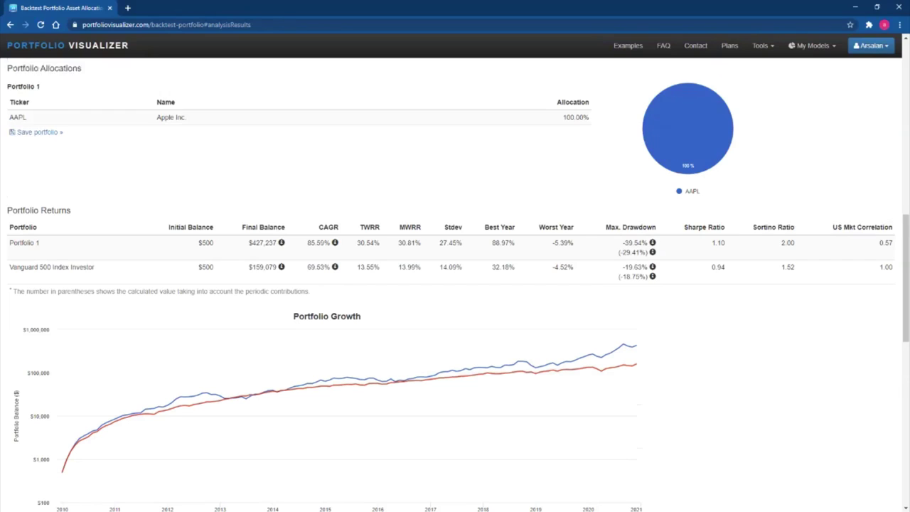
scroll(454, 284, down, 2)
scroll(455, 284, down, 10)
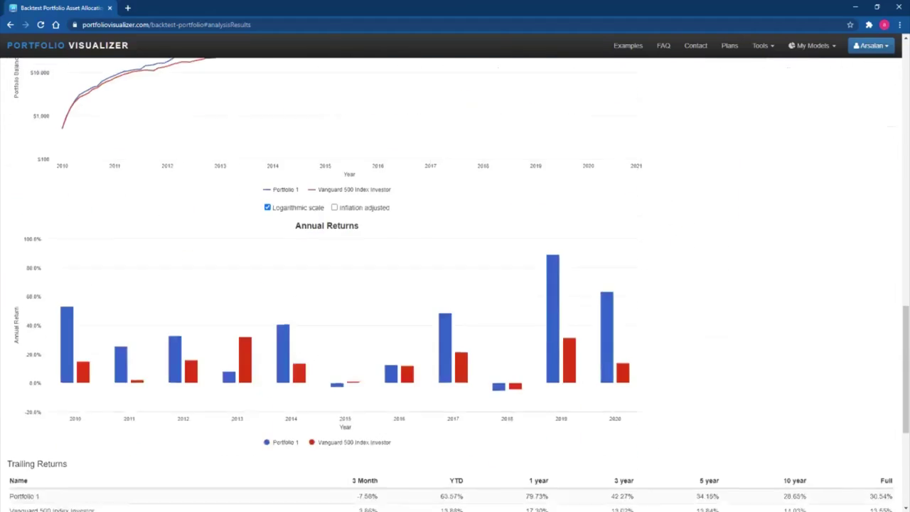
scroll(455, 284, up, 11)
scroll(455, 284, up, 4)
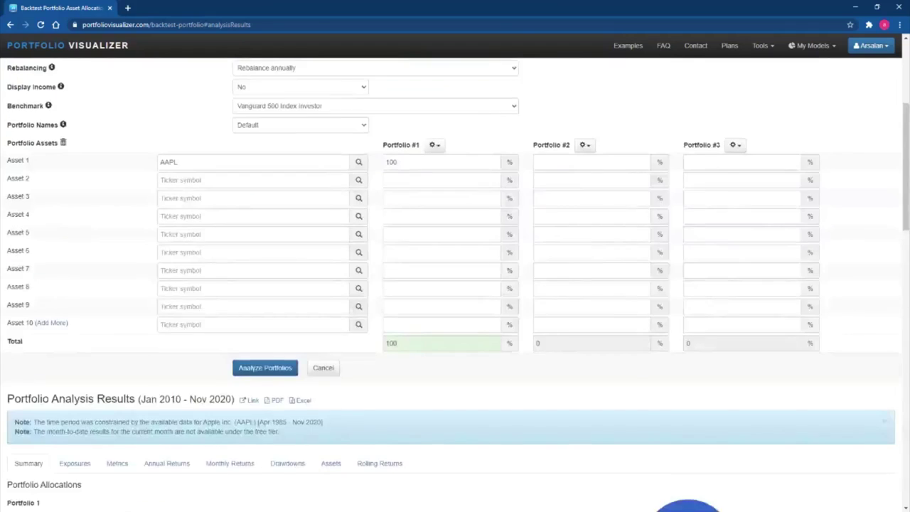
scroll(455, 285, down, 9)
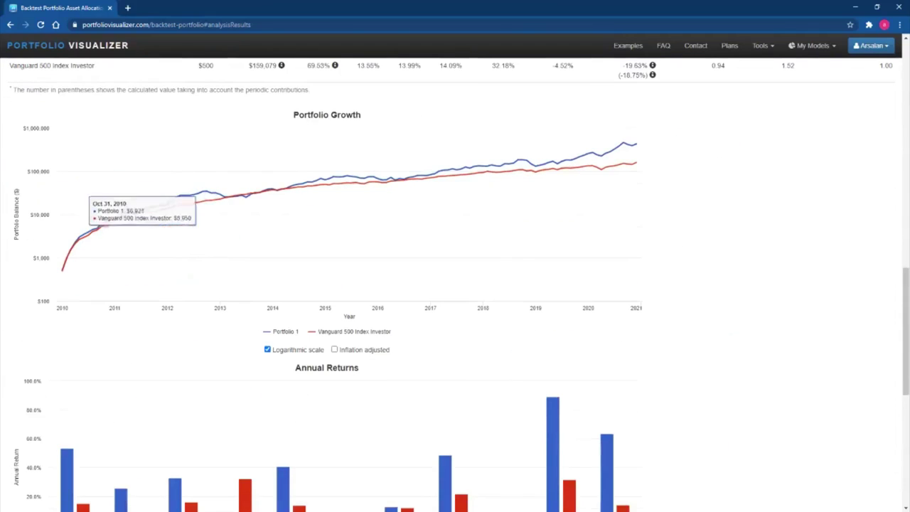